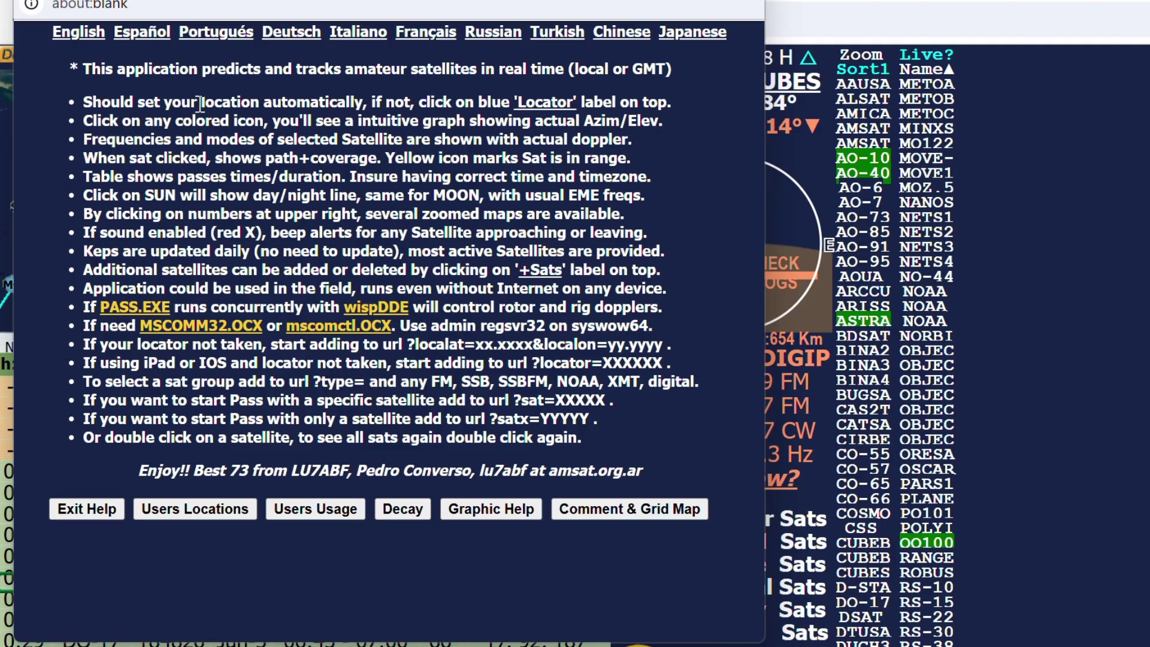
Review the help notes on location, coverage, Sun and Moon, beep alerts, Keps updates and rotor control, and return to the tracker.
left_click_drag(200, 104, 656, 93)
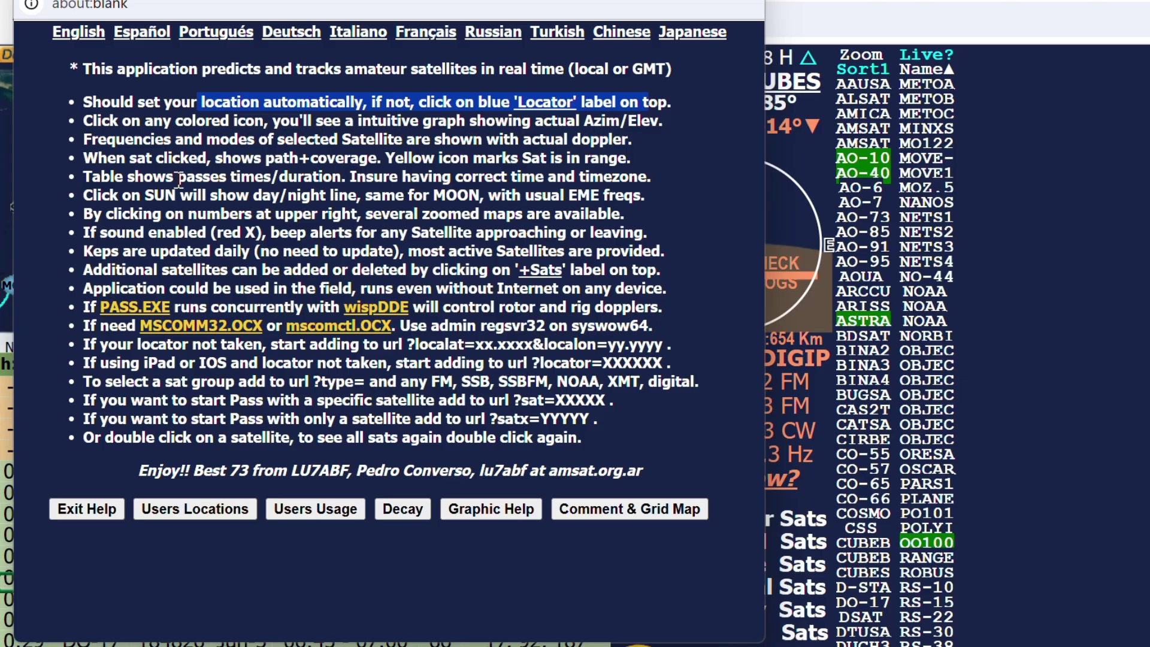
left_click_drag(265, 157, 375, 158)
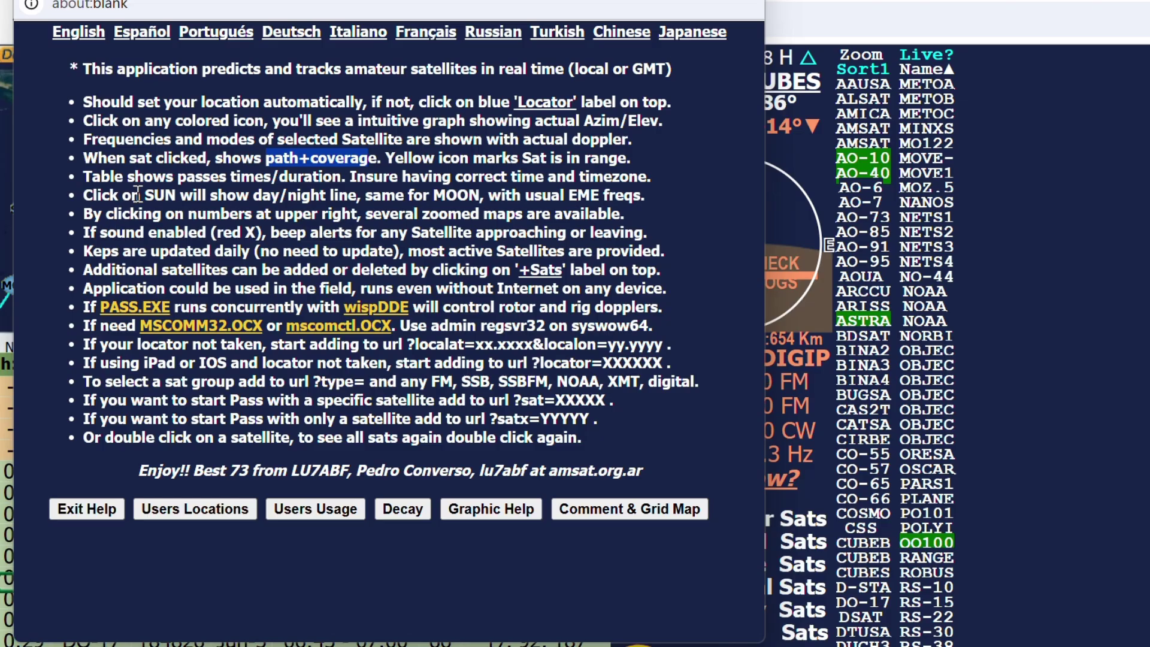
left_click_drag(141, 195, 357, 195)
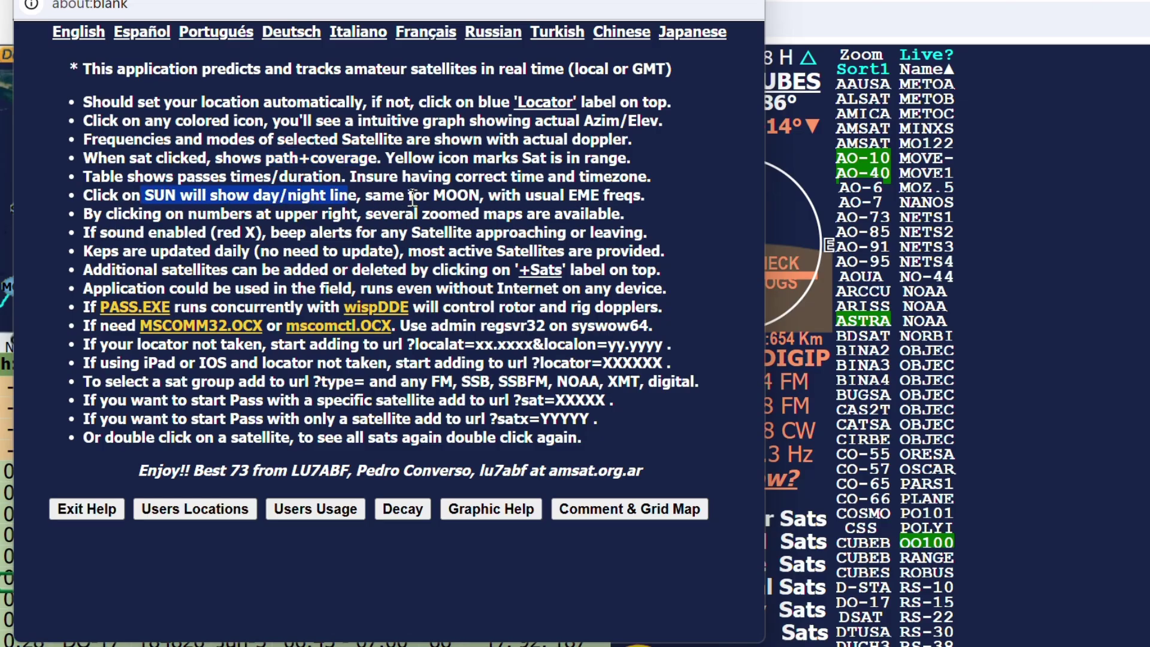
left_click_drag(430, 196, 641, 194)
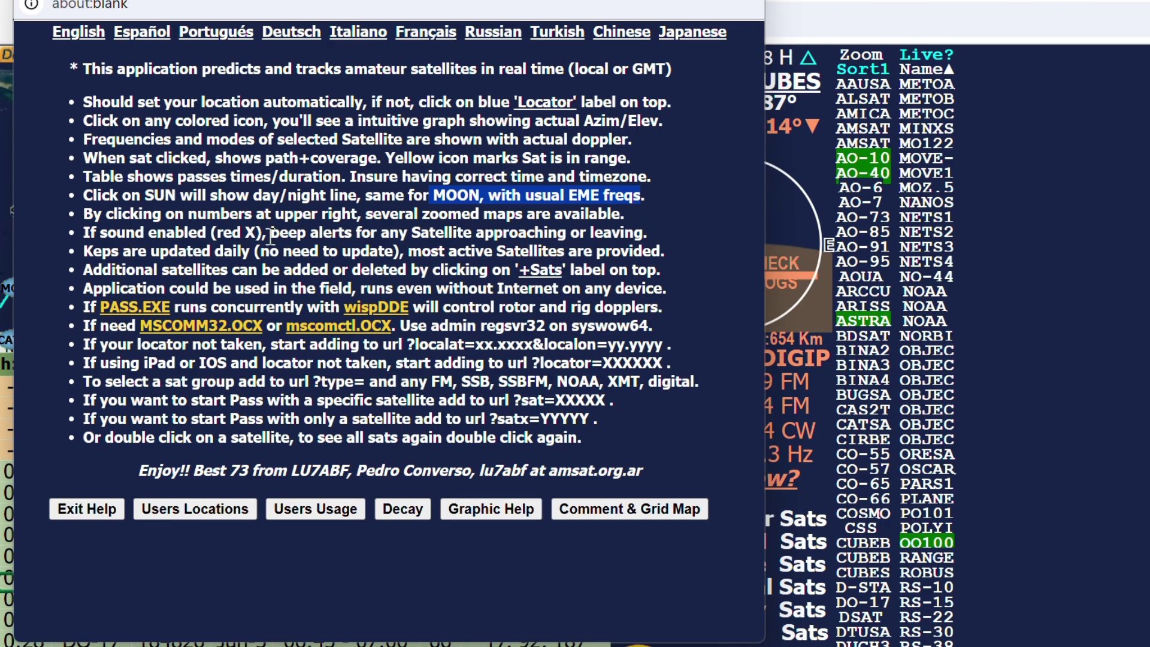
left_click_drag(271, 235, 351, 234)
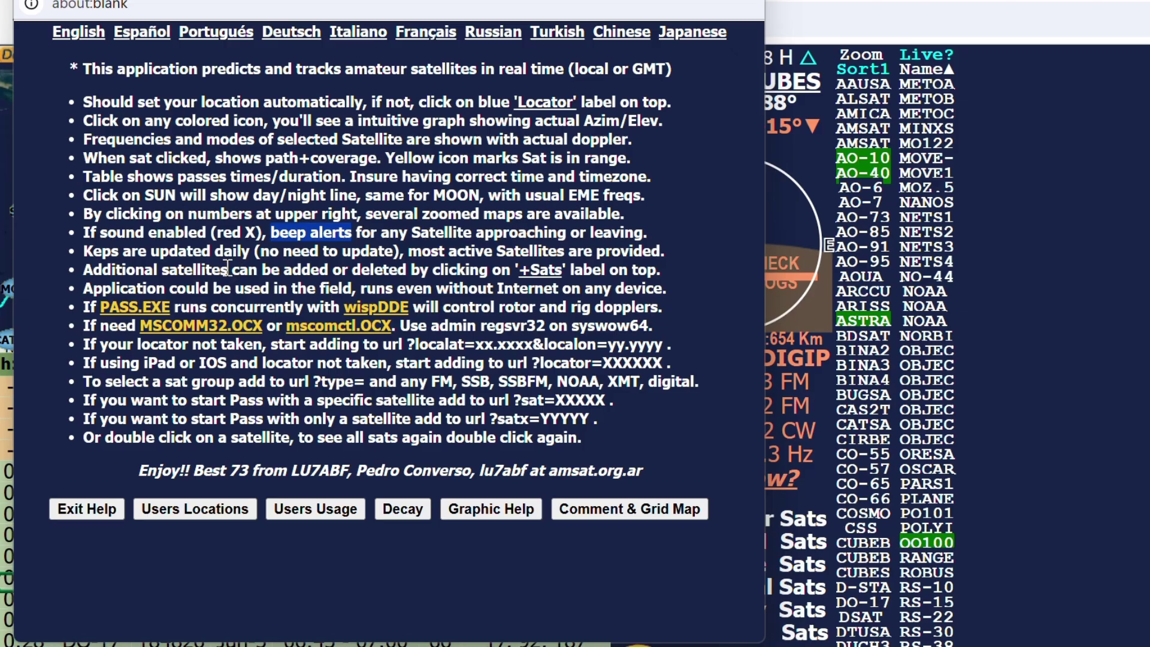
left_click_drag(270, 250, 372, 250)
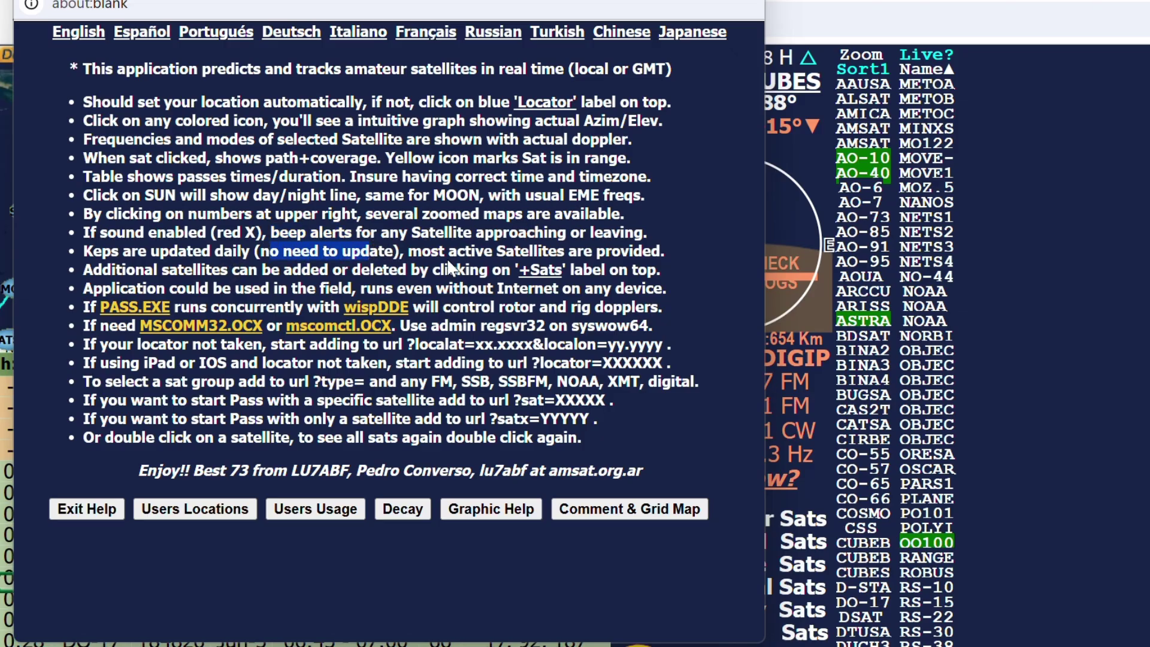
left_click_drag(446, 250, 537, 246)
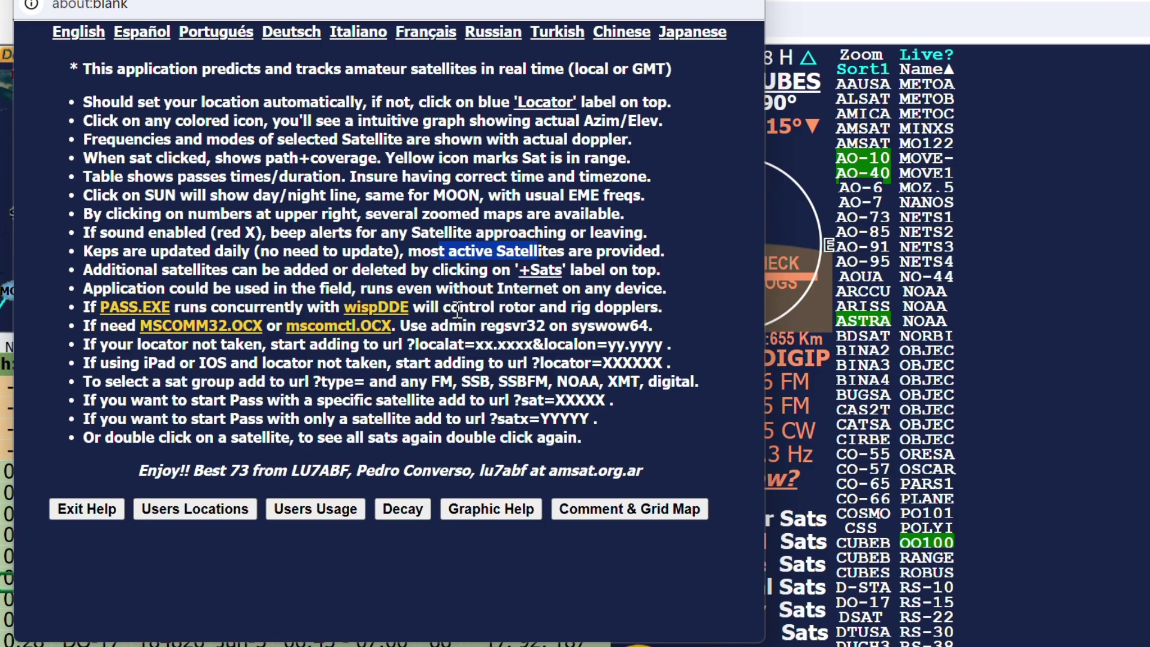
left_click_drag(457, 309, 660, 309)
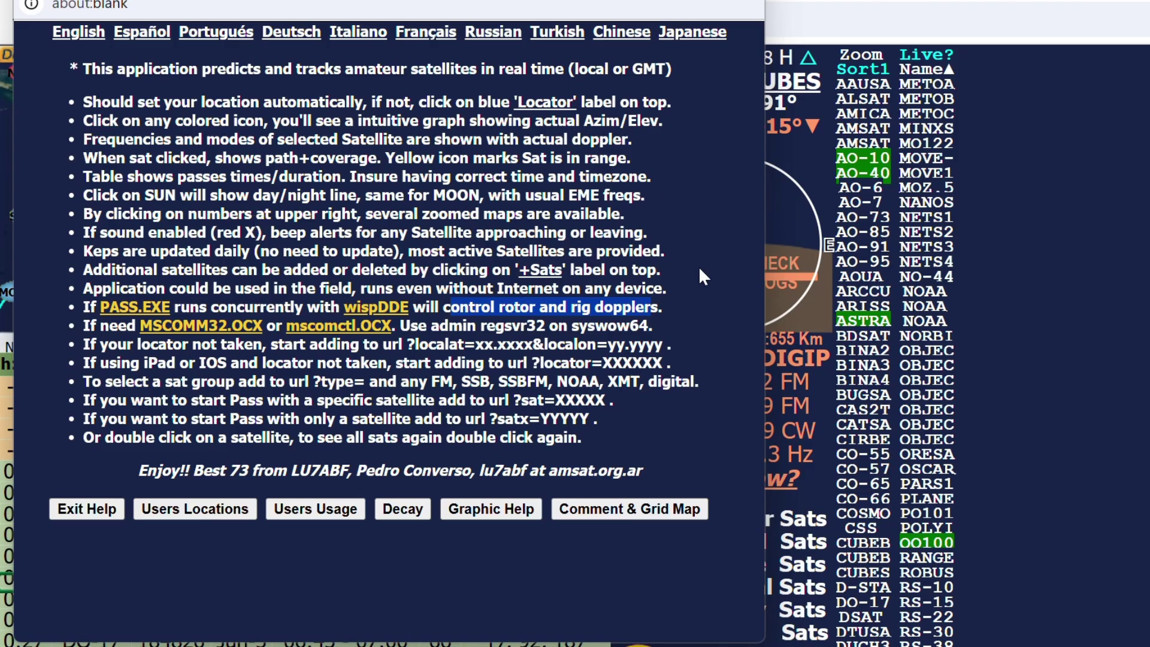
left_click(1103, 328)
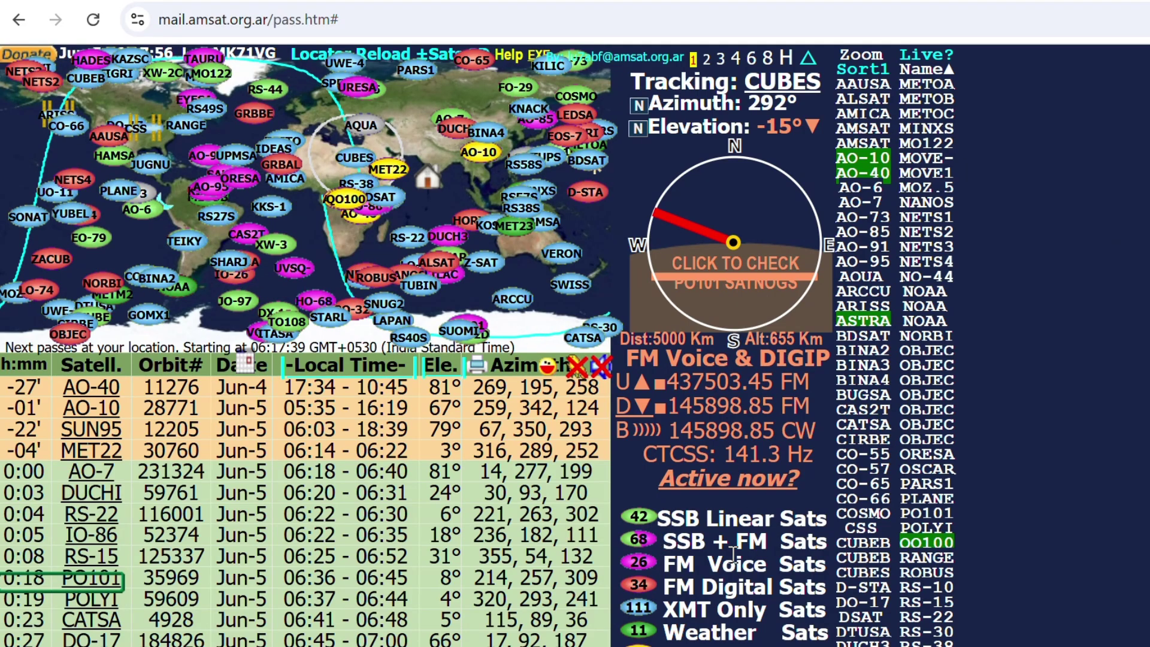
Filter the map and pass table to the satellites in range, and restore the display of all satellites.
scroll(659, 497, "down", 2)
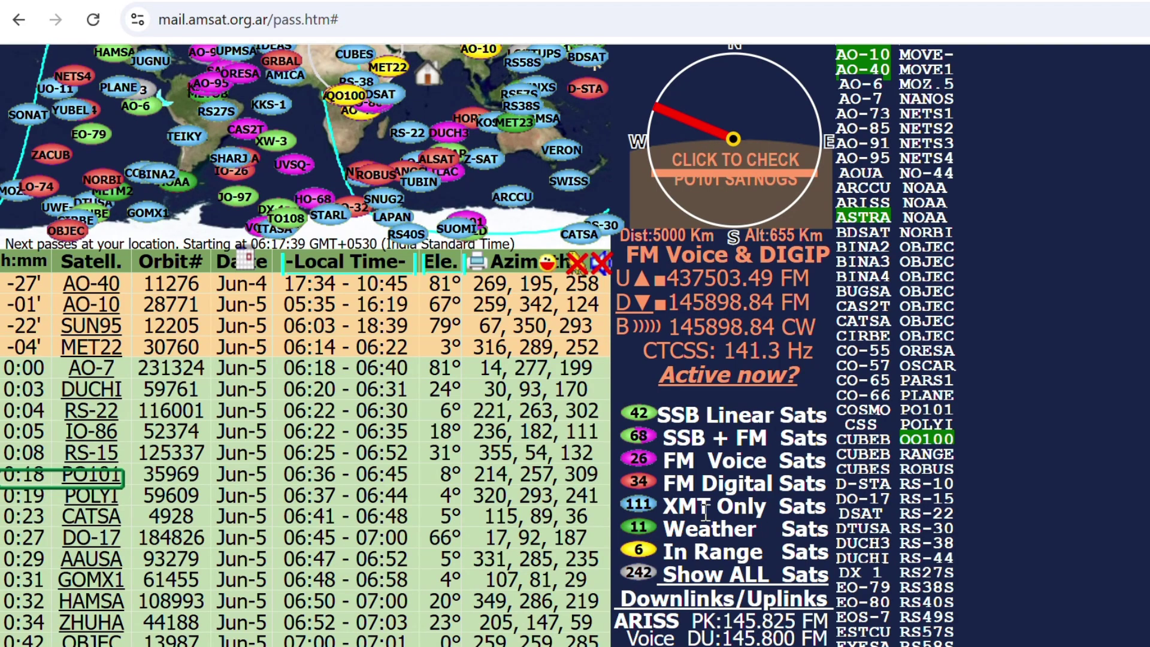
left_click(634, 554)
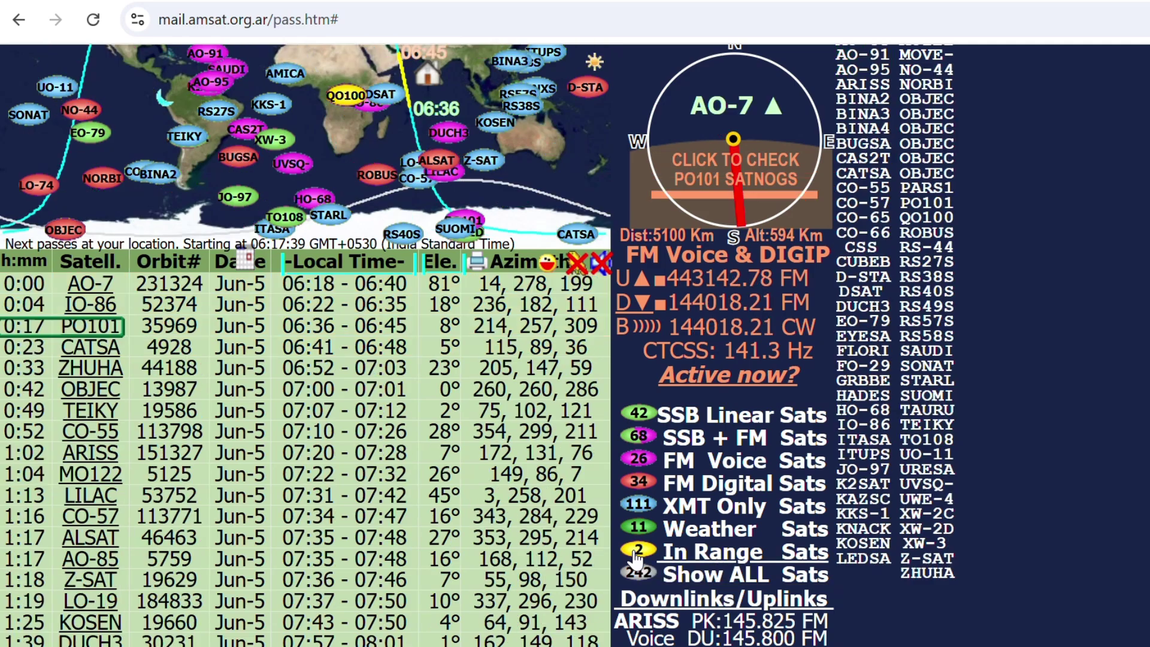
scroll(363, 321, "up", 1)
scroll(363, 317, "up", 1)
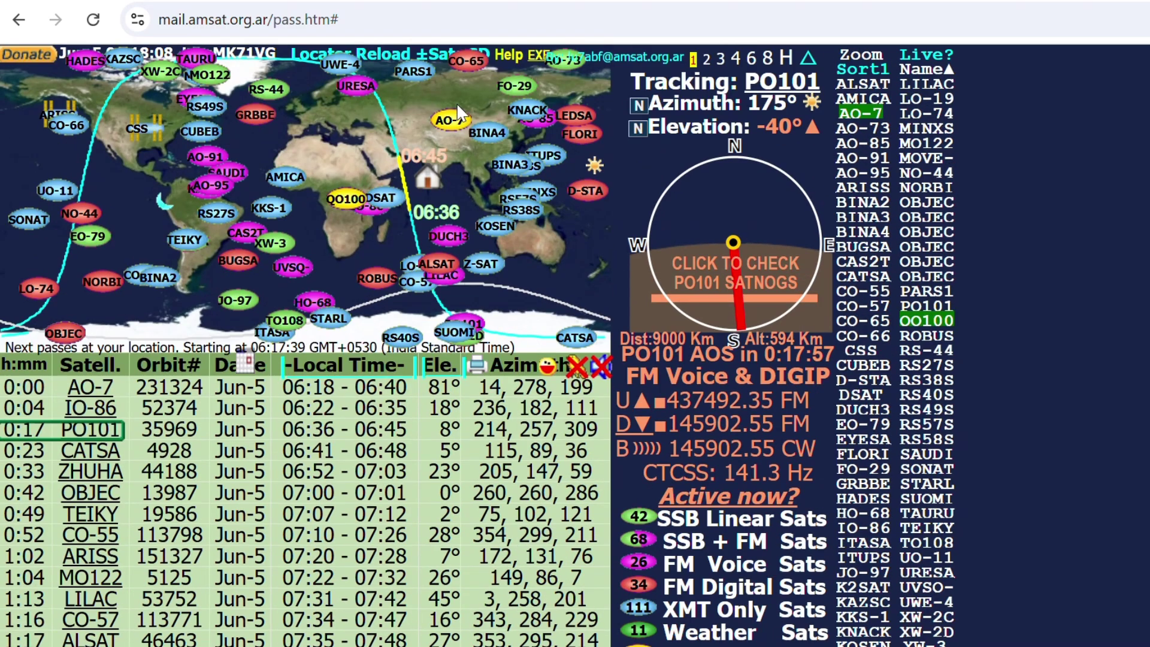
scroll(838, 411, "down", 3)
scroll(824, 412, "up", 2)
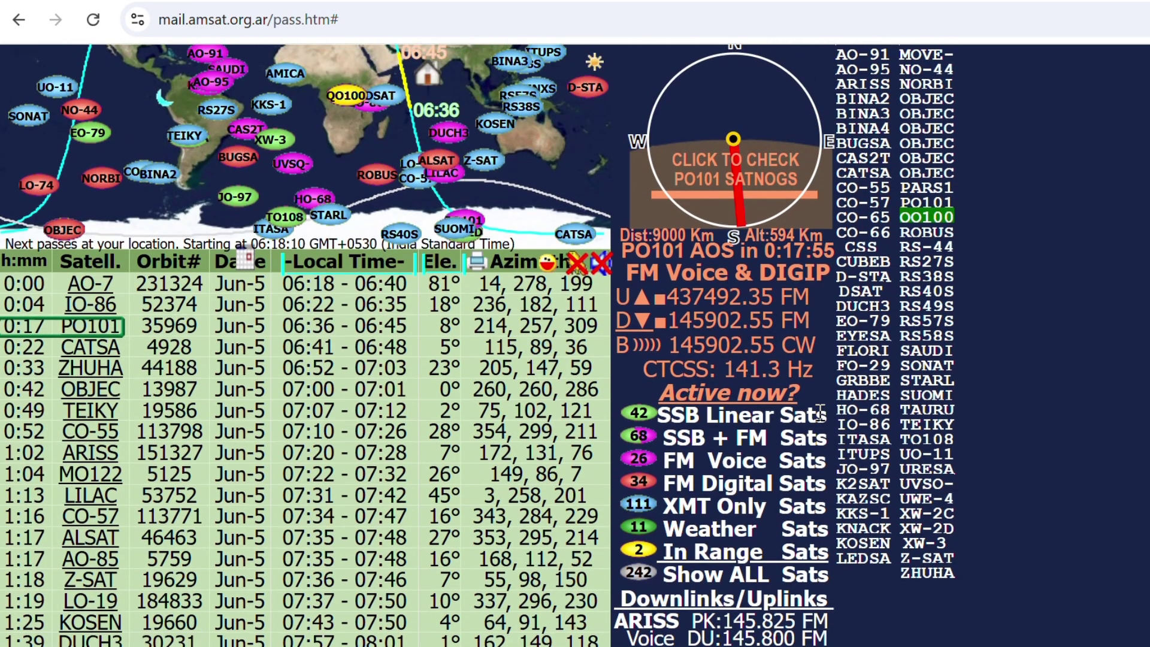
scroll(781, 428, "down", 3)
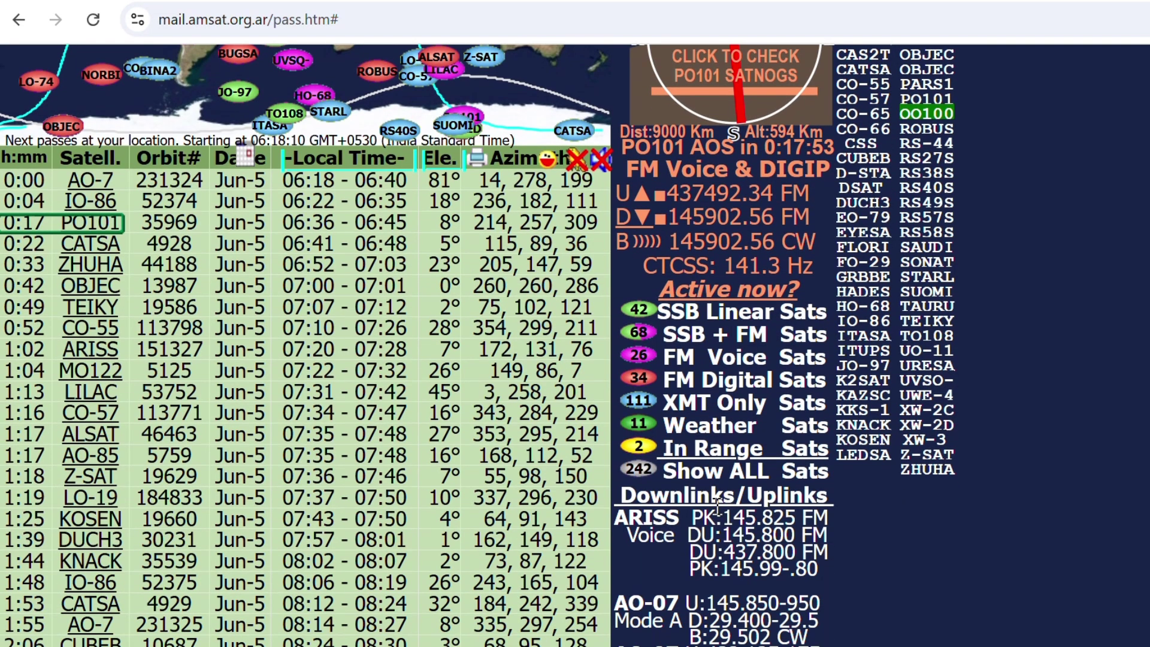
left_click(646, 479)
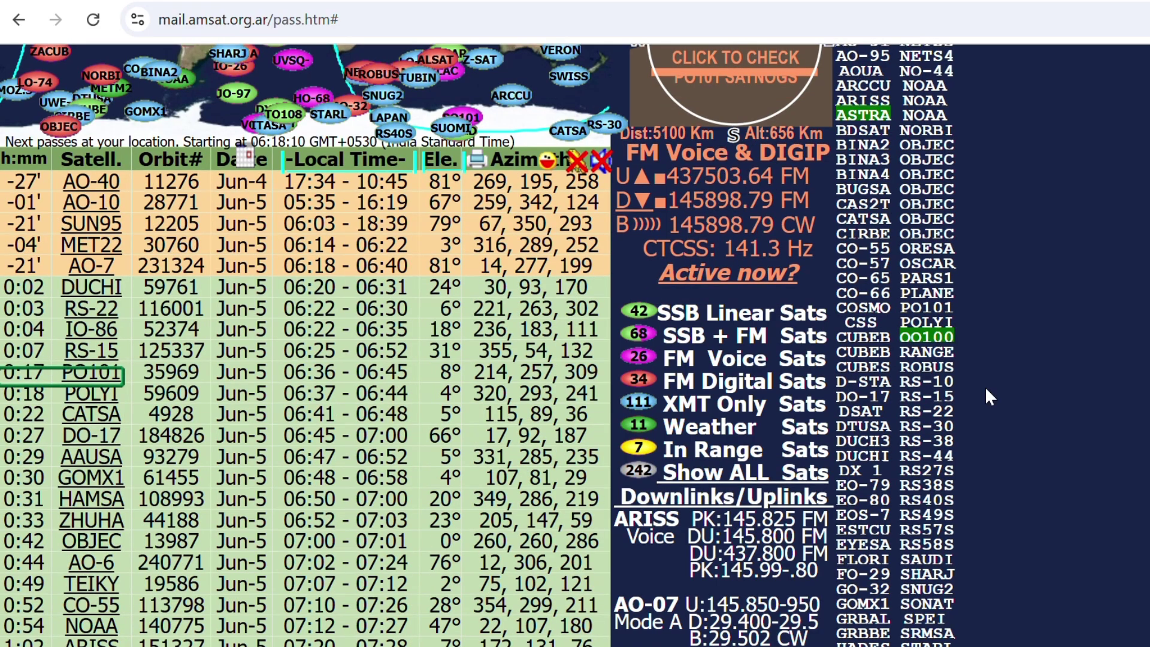
Track AO-40 from the pass table and check its operational status below the frequencies.
scroll(663, 379, "up", 2)
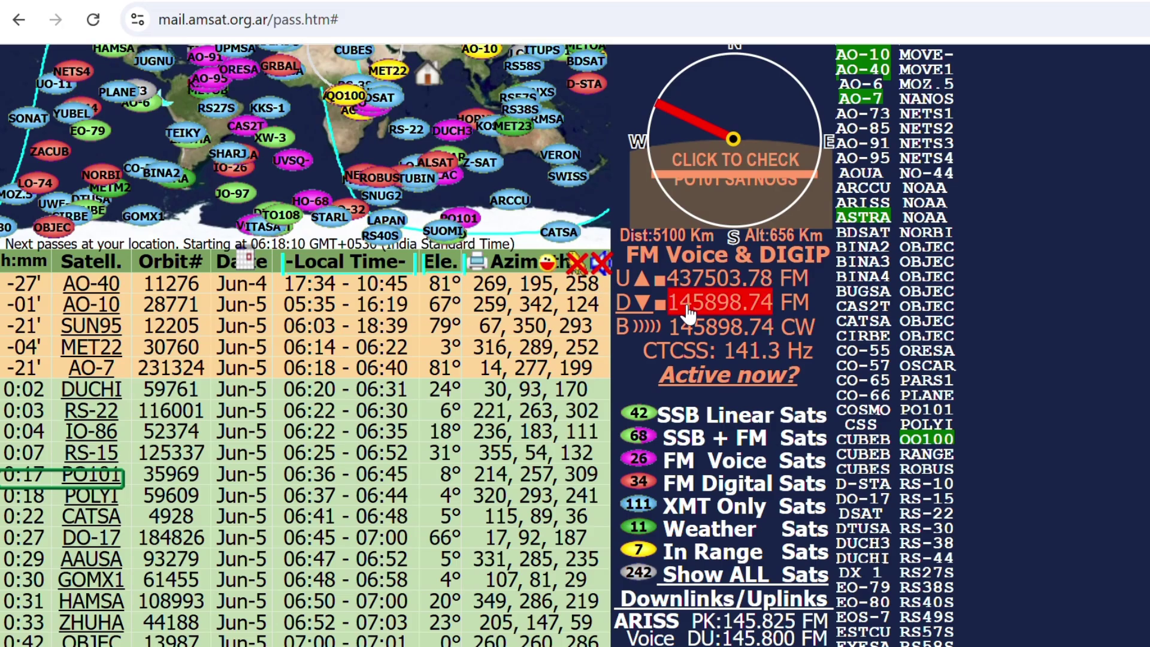
scroll(159, 423, "up", 2)
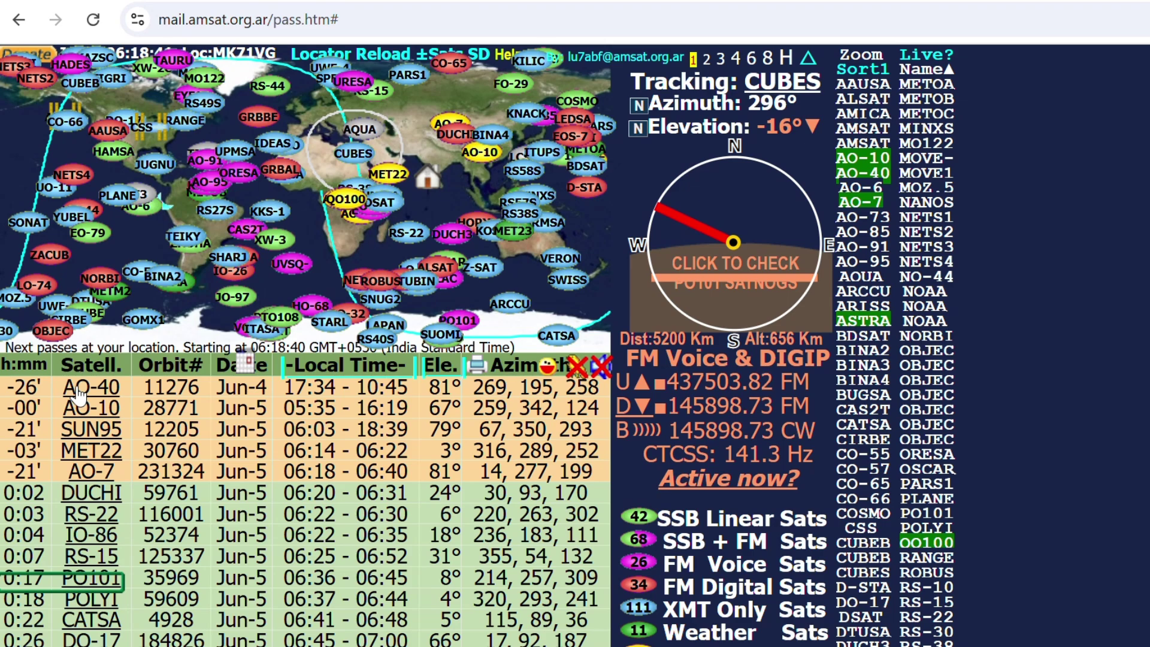
mouse_move(78, 395)
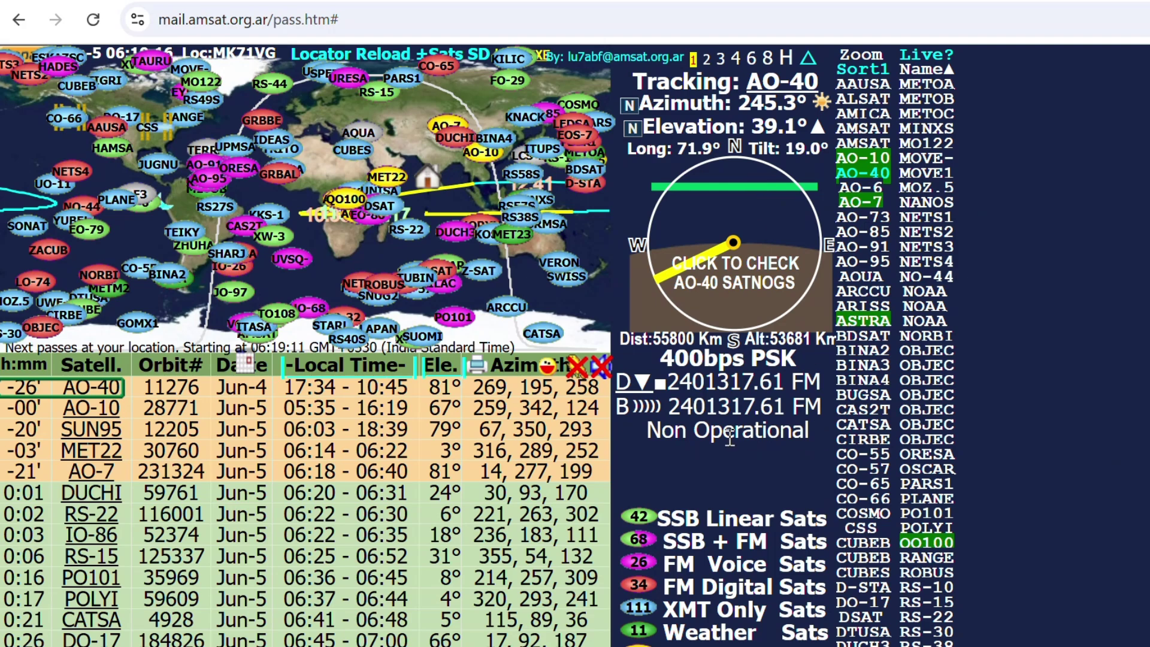
left_click_drag(645, 429, 801, 427)
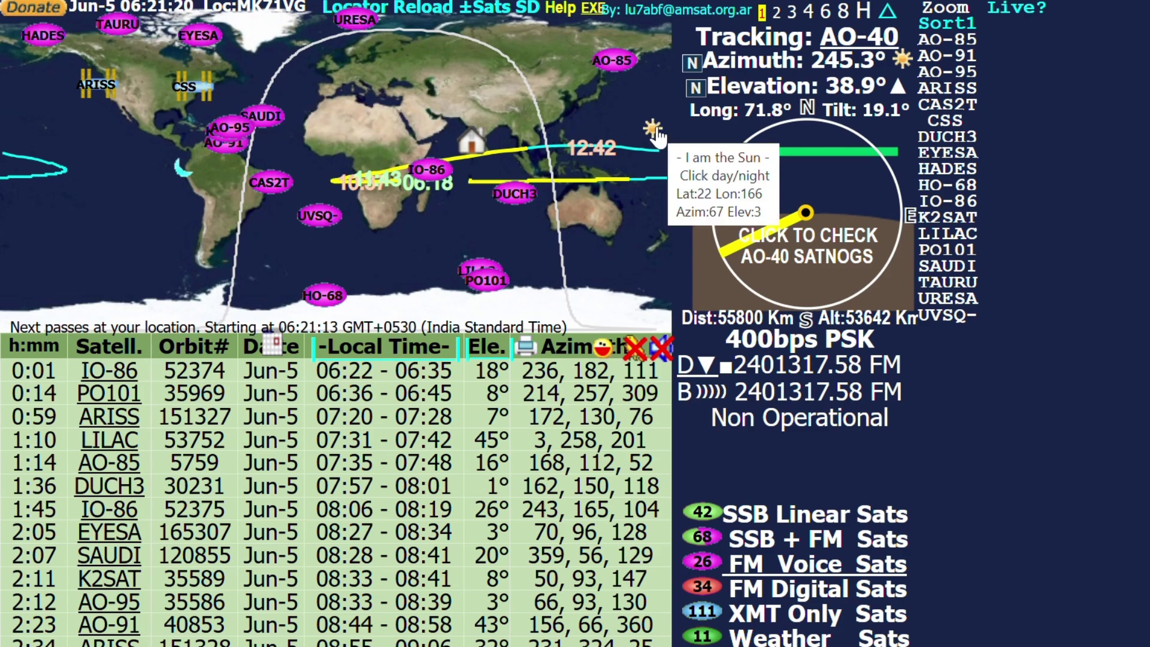
Show the Sun's day/night line on the map, and switch tracking to the Moon with its path toggled off.
left_click(654, 129)
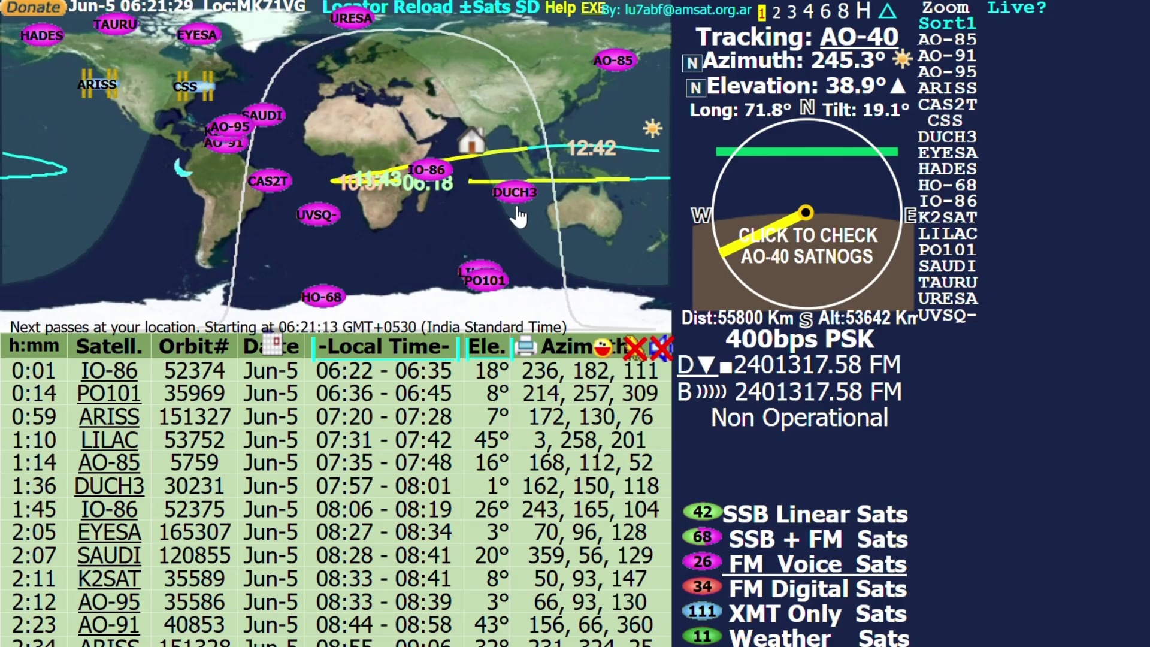
mouse_move(473, 155)
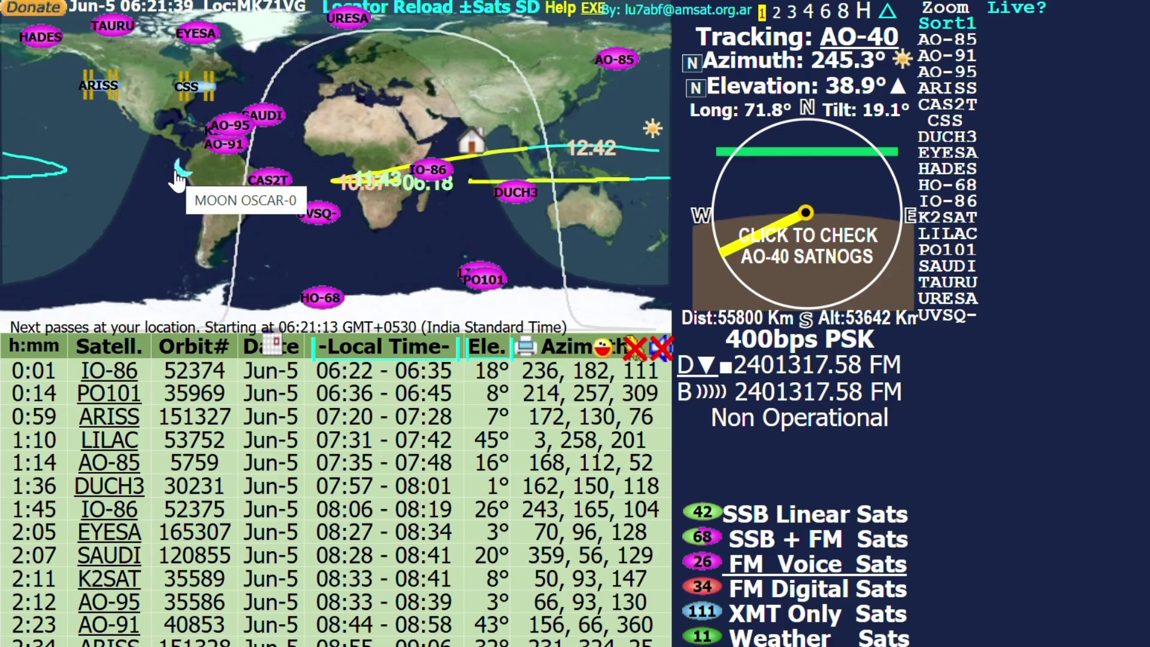
left_click(178, 179)
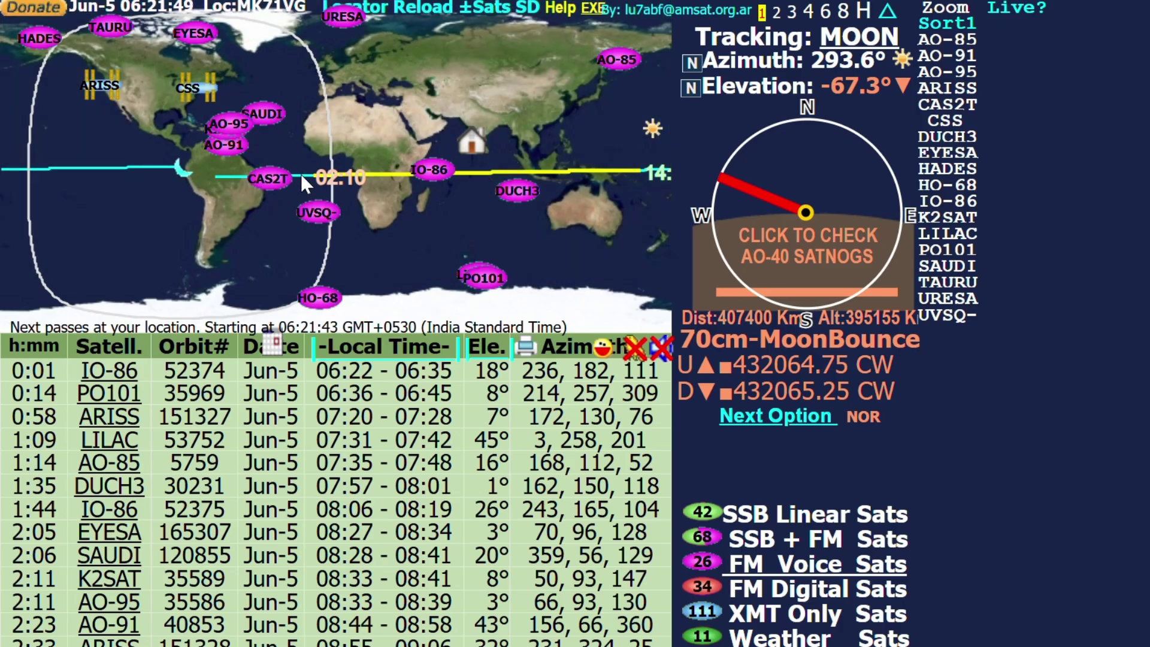
left_click(194, 171)
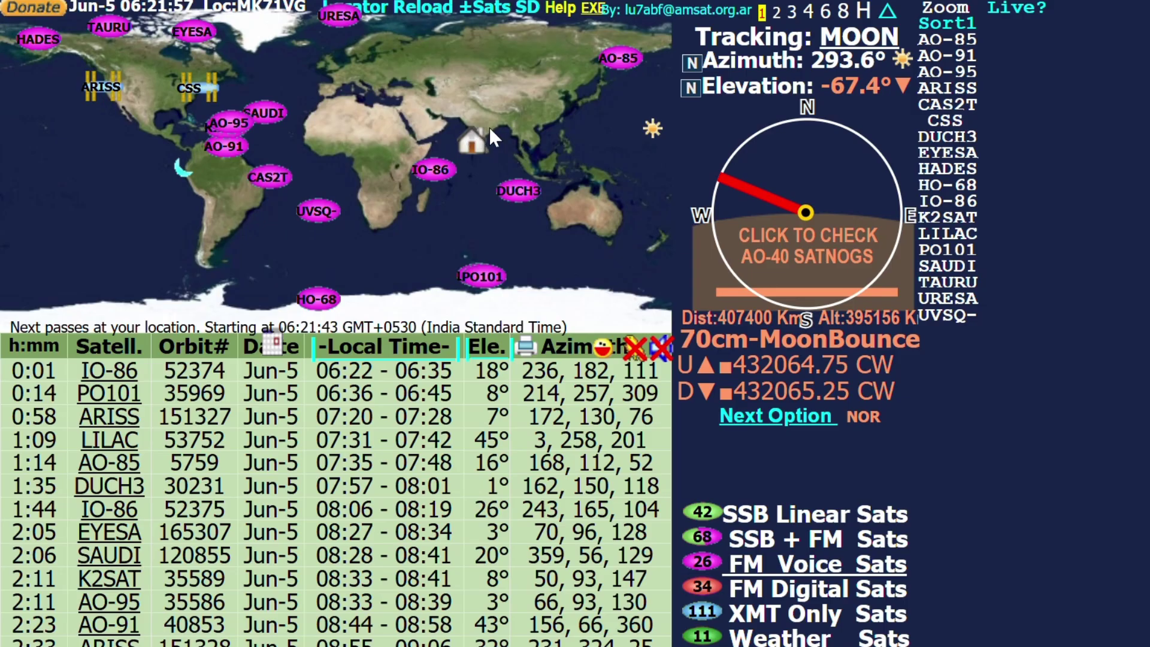
Track IO-86 from the map and examine its current pass, azimuth, elevation and distance.
left_click(426, 182)
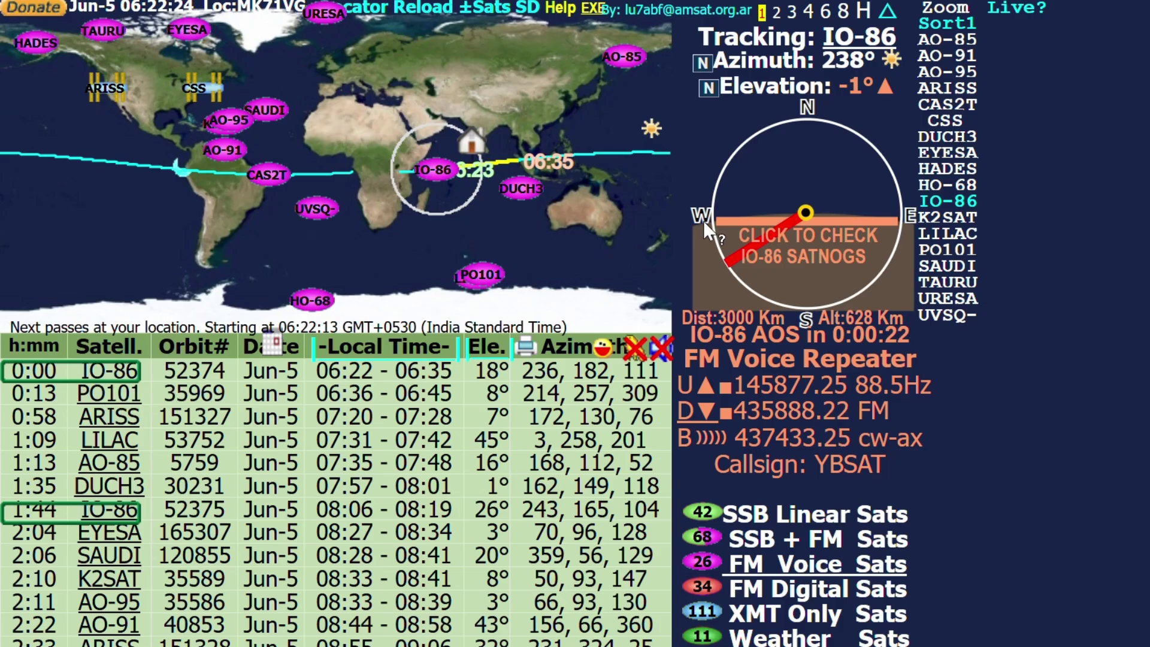
mouse_move(759, 114)
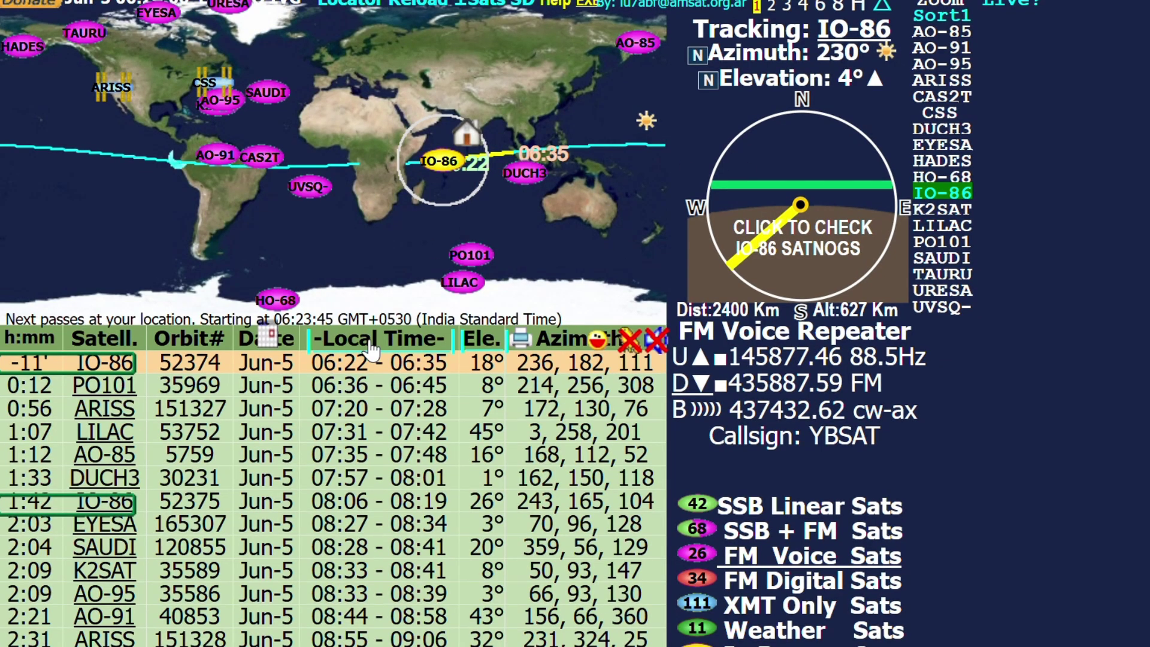
mouse_move(91, 370)
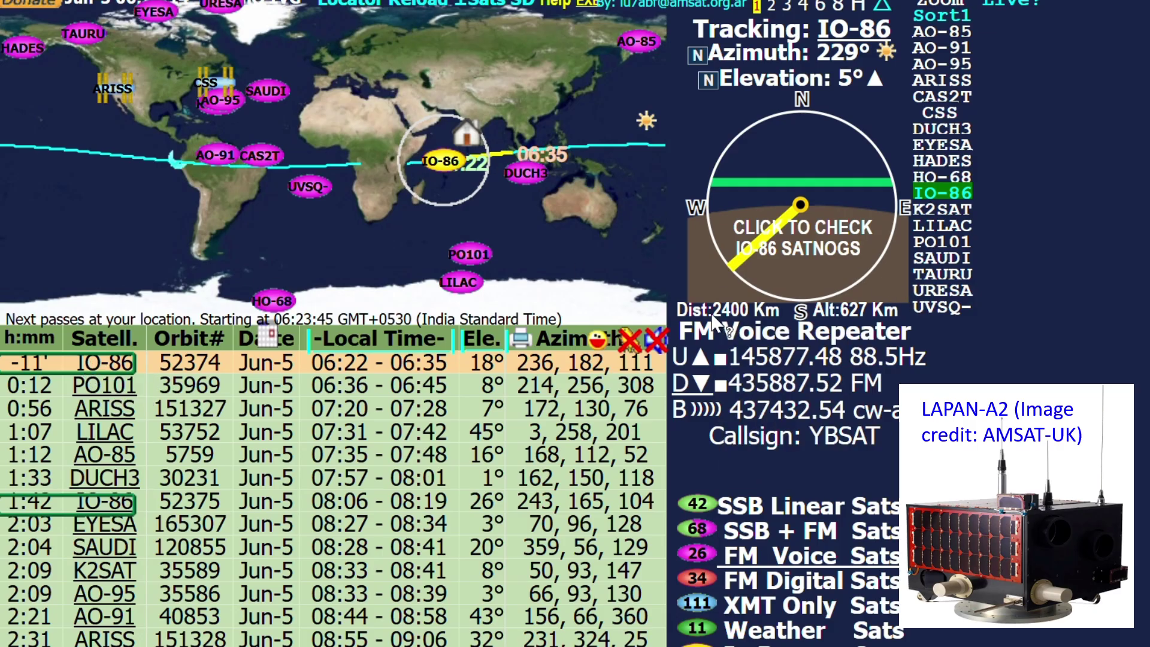
mouse_move(715, 323)
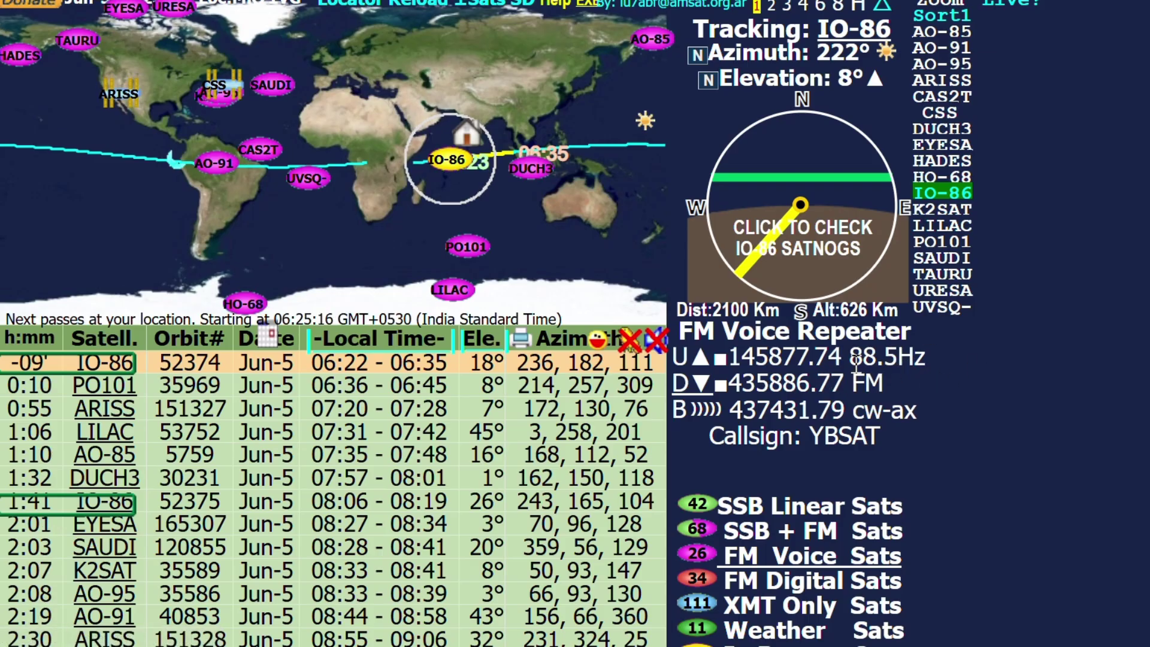
Examine the CTCSS tone beside IO-86's uplink frequency, and clear the text selection.
left_click_drag(850, 362, 930, 363)
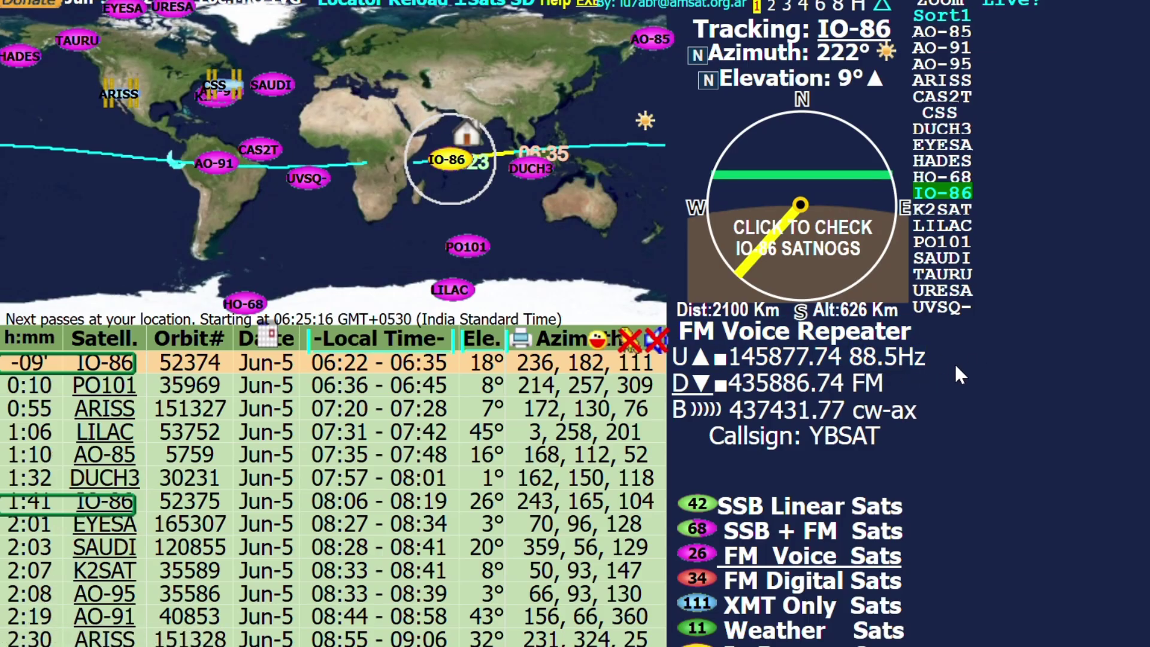
left_click_drag(926, 361, 905, 363)
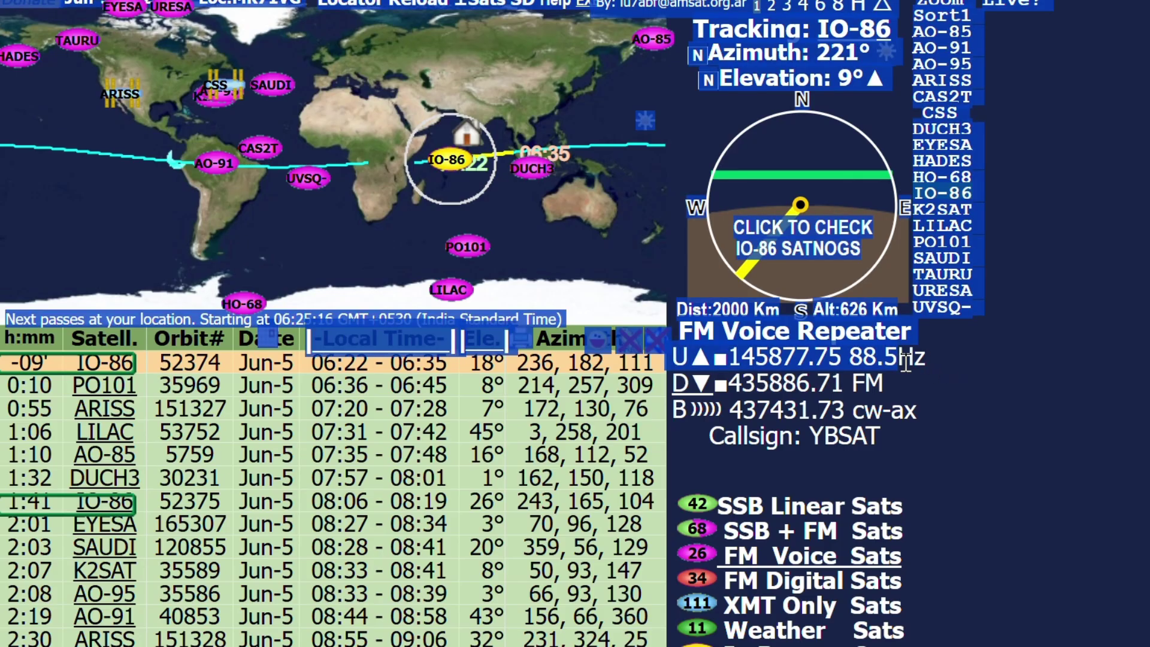
left_click(992, 377)
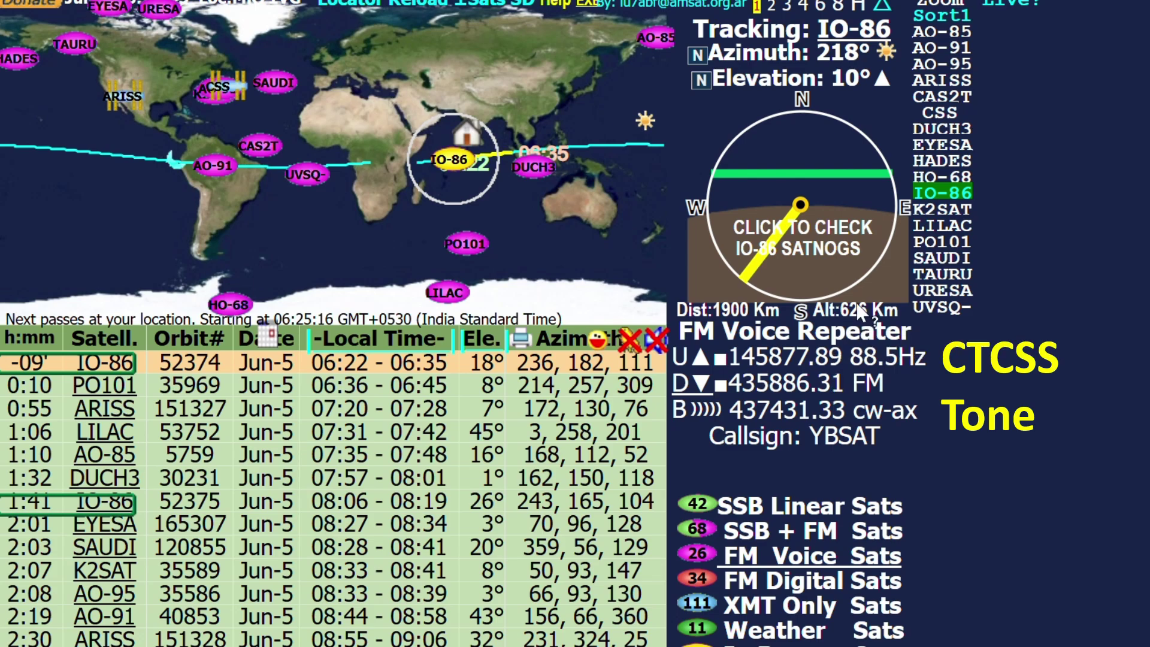
mouse_move(740, 289)
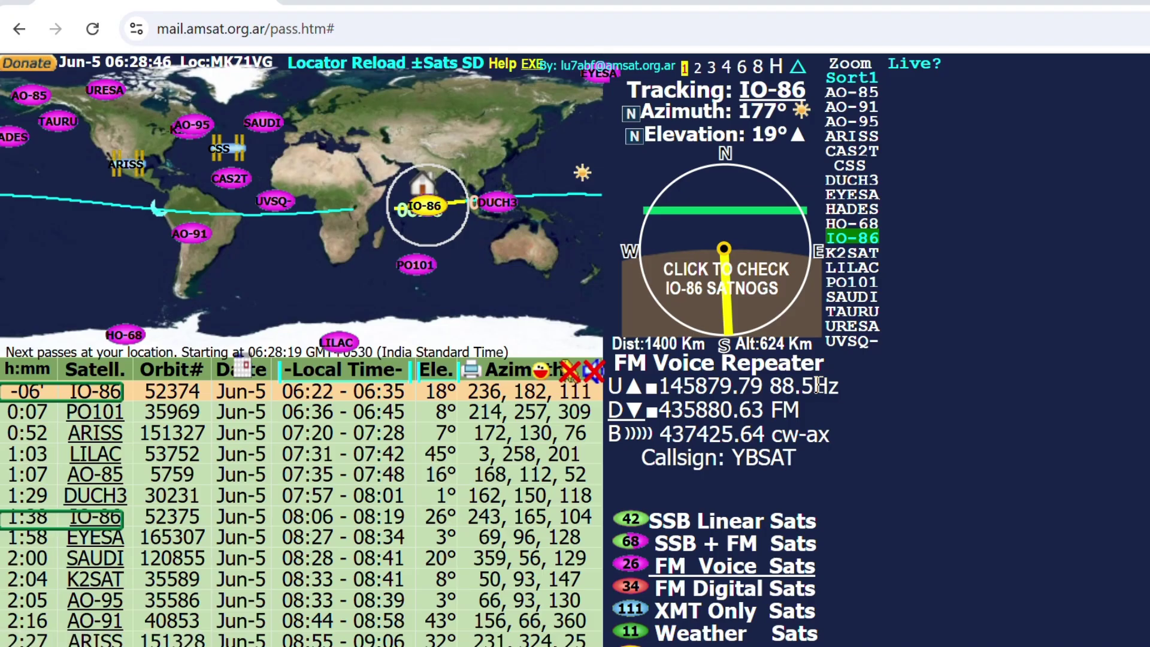
Look through the Downlinks/Uplinks list for satellite frequencies and modes, including JO-97 and RS-44, as far as the transmit-only satellites.
left_click(693, 397)
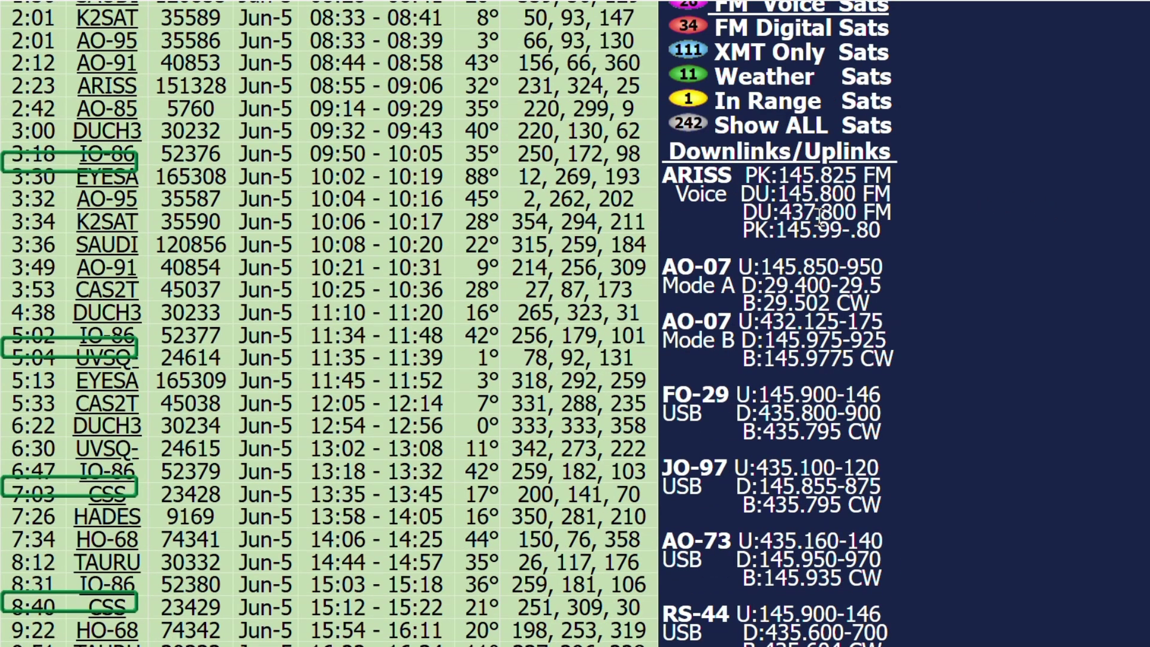
scroll(953, 264, "down", 2)
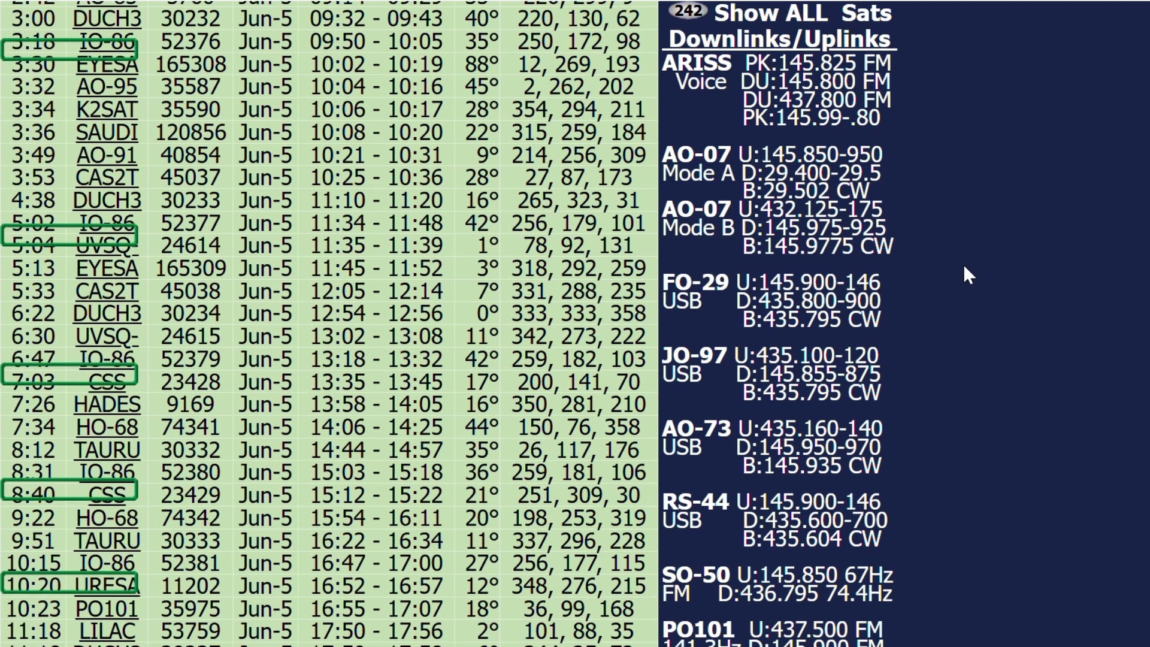
scroll(963, 264, "down", 2)
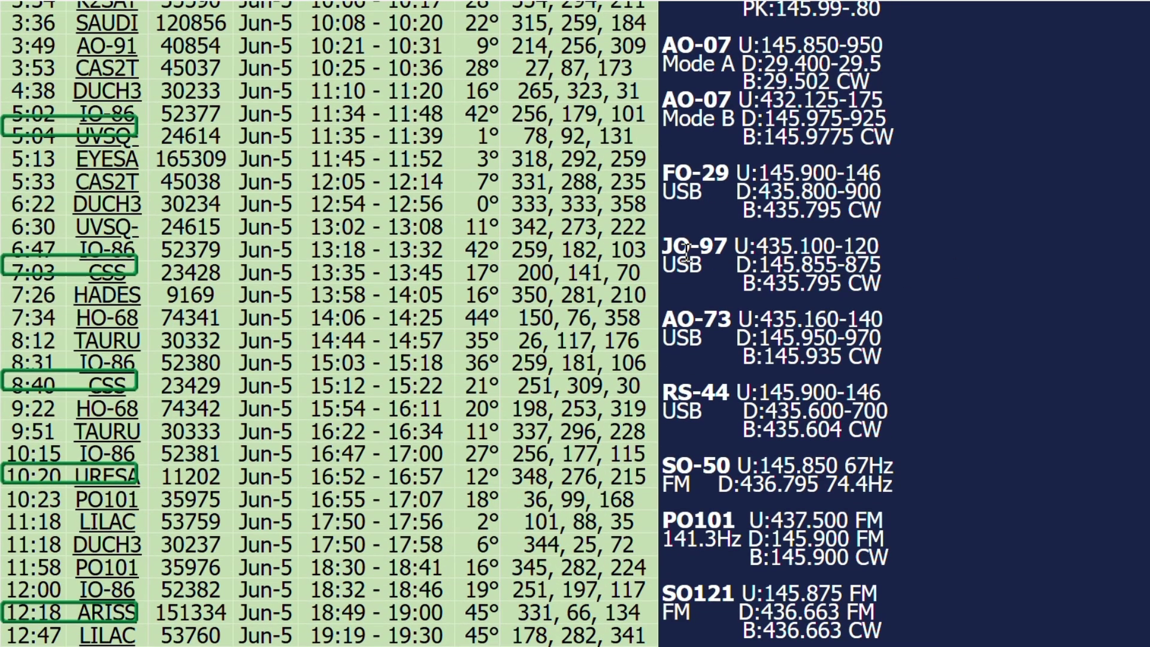
mouse_move(687, 254)
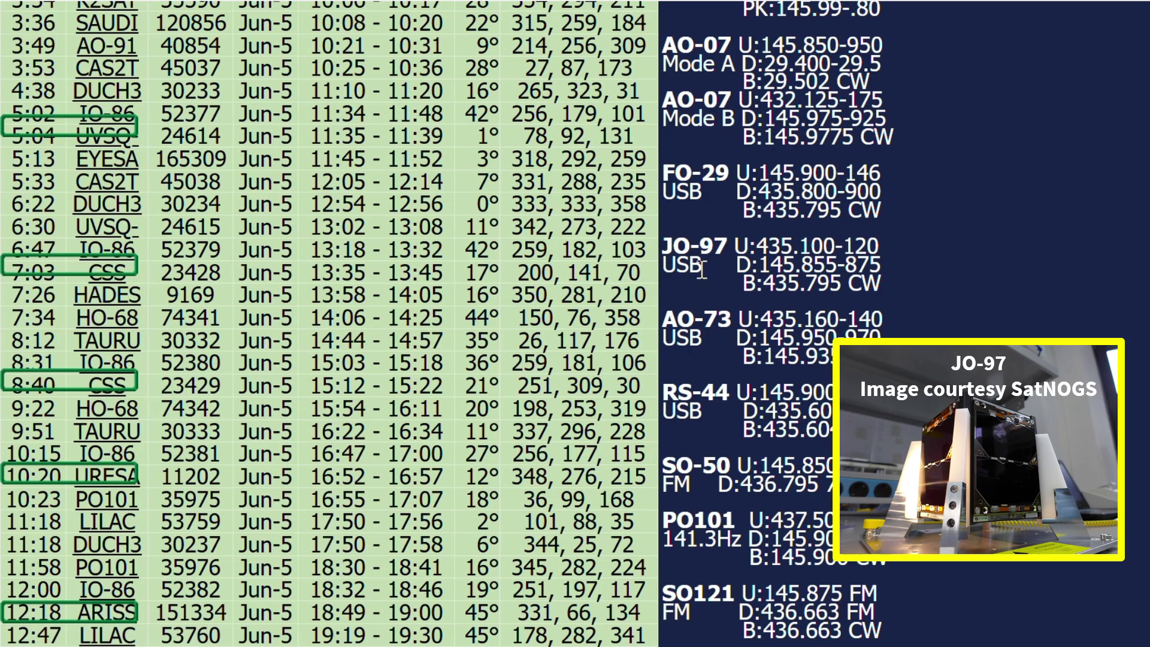
double_click(702, 269)
scroll(782, 210, "down", 3)
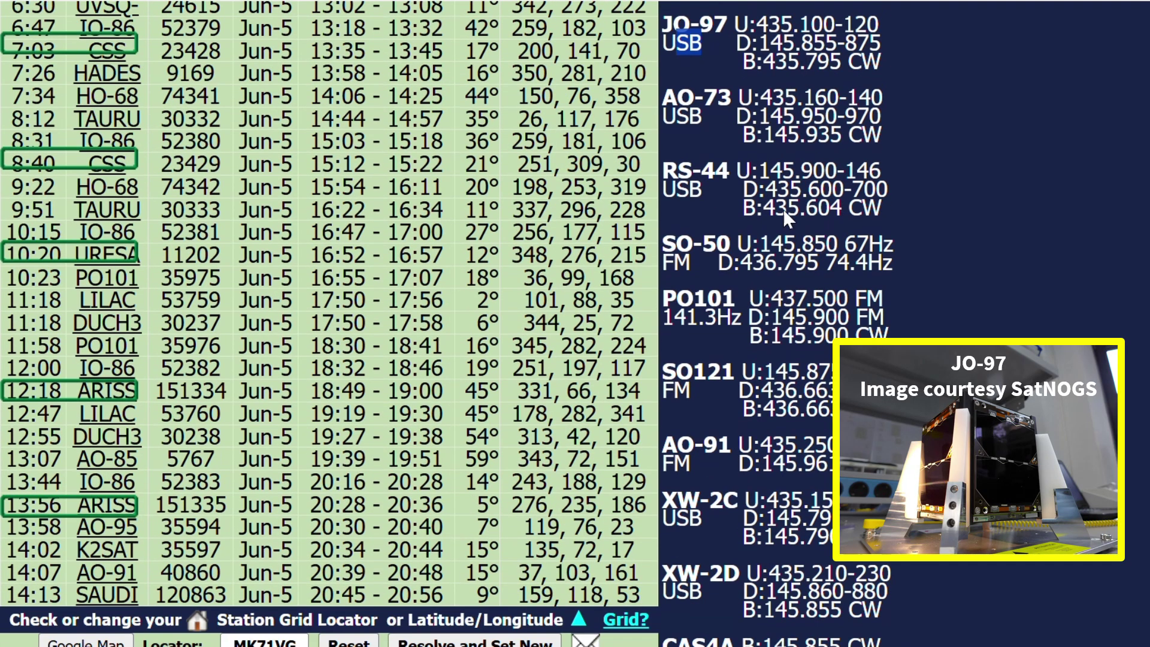
left_click(717, 197)
left_click_drag(718, 197, 671, 193)
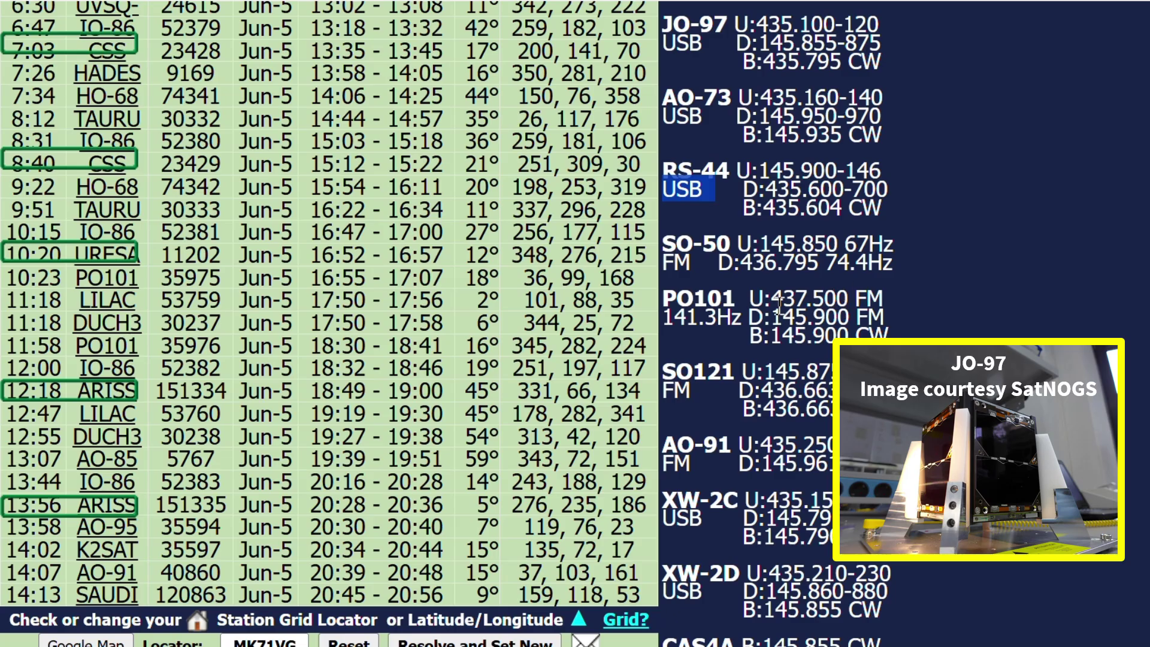
scroll(830, 317, "down", 2)
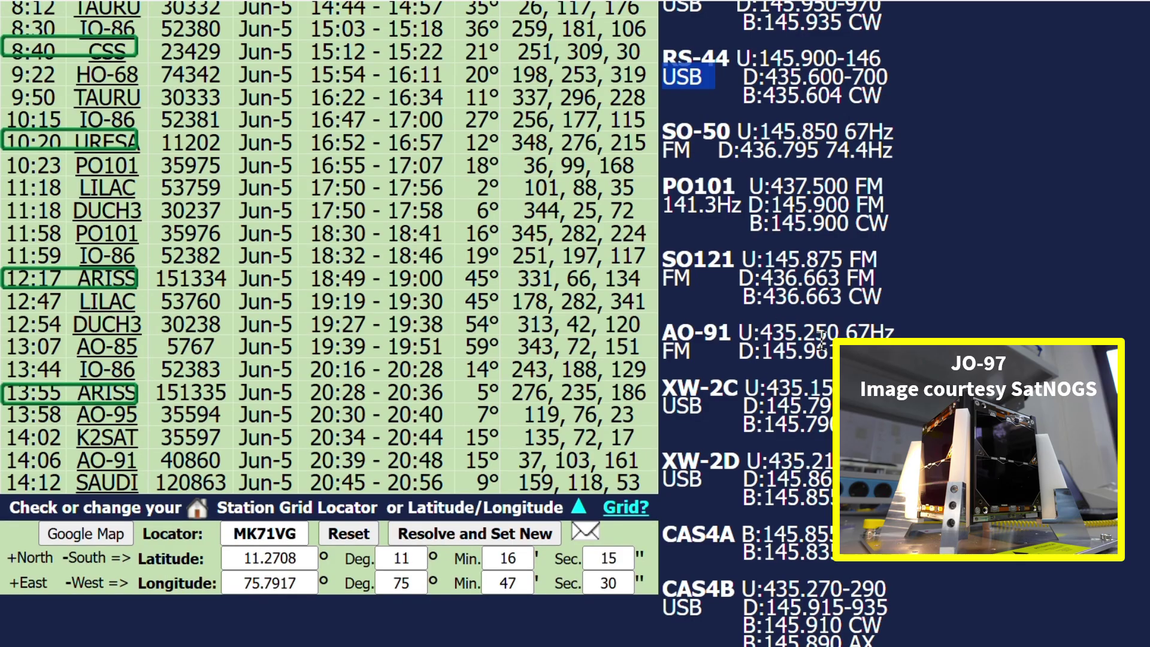
scroll(822, 338, "down", 5)
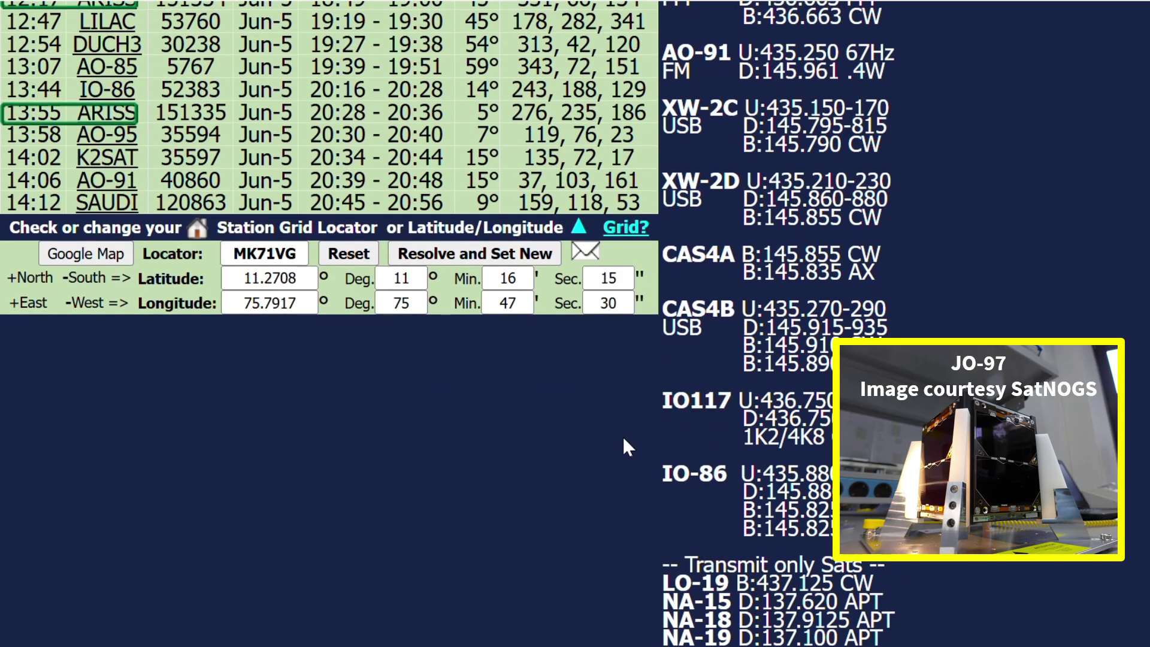